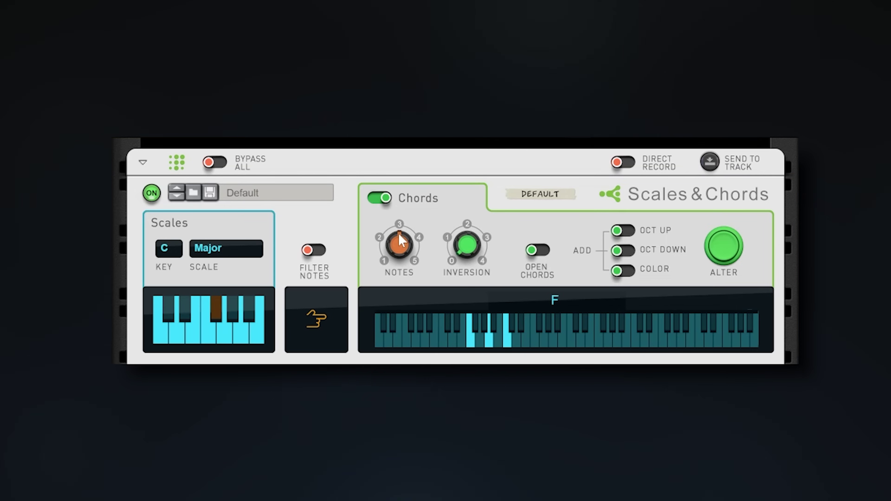
Step: Adjust the number of chord notes and the inversion in the Scales & Chords player
left_click_drag(400, 232, 400, 225)
left_click_drag(471, 247, 472, 242)
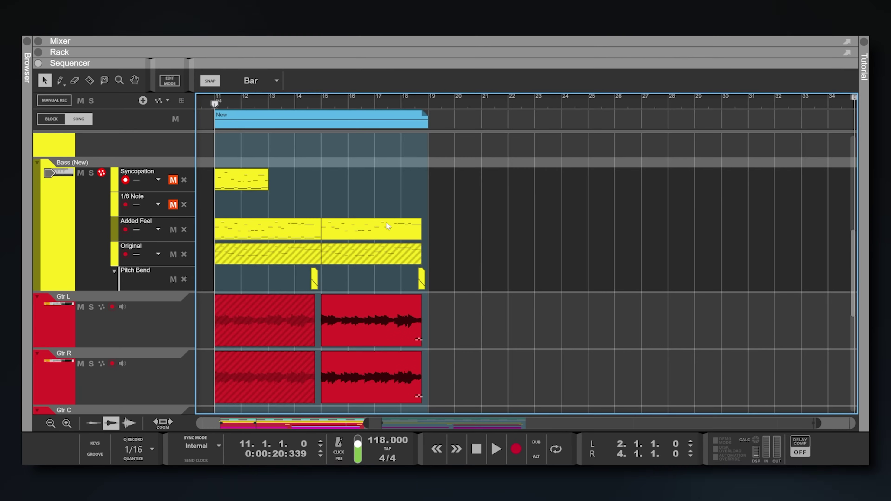
Step: Open the Added Feel bass clip at bar 11 for note editing and highlight its low C1 and D1 notes
scroll(356, 195, "left", 2)
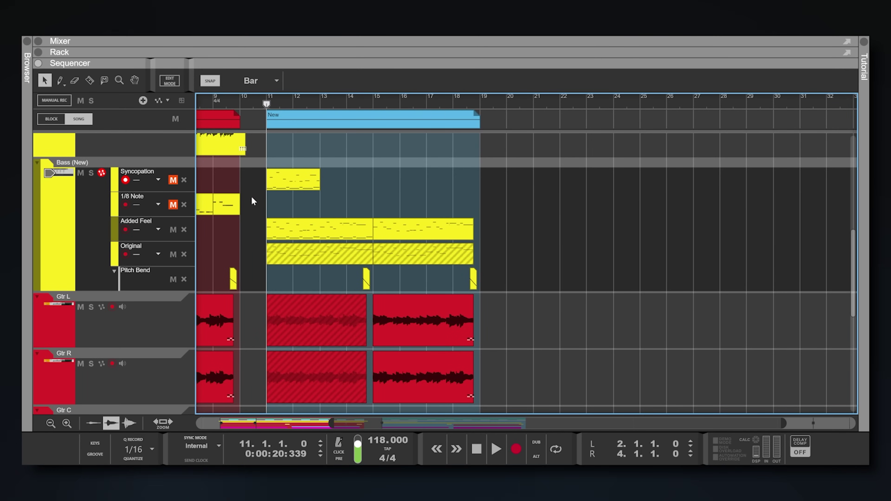
left_click_drag(252, 187, 372, 263)
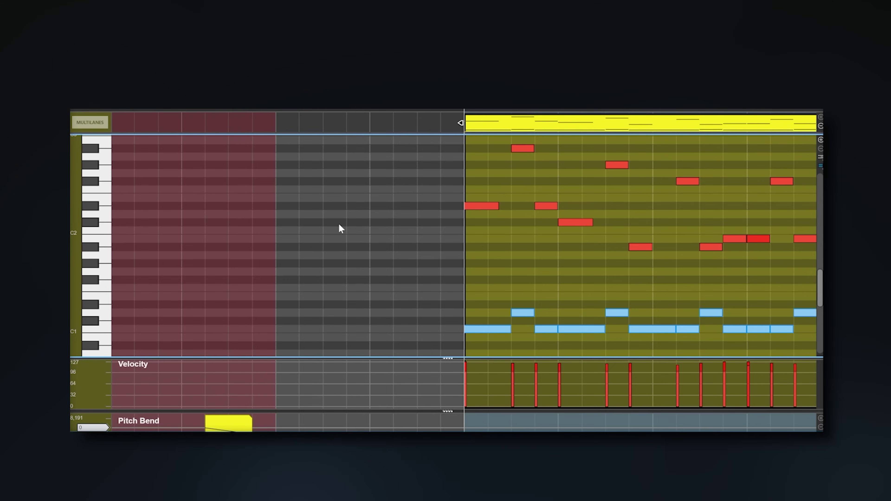
scroll(498, 259, "right", 5)
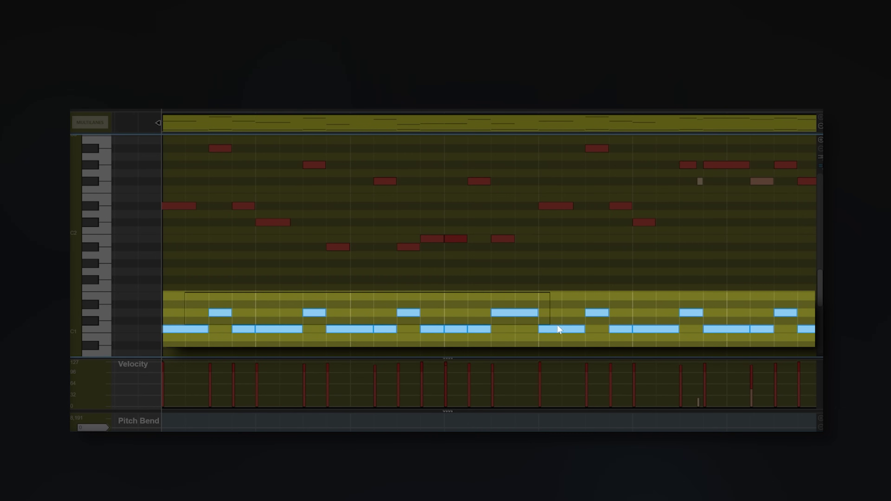
left_click_drag(205, 297, 561, 336)
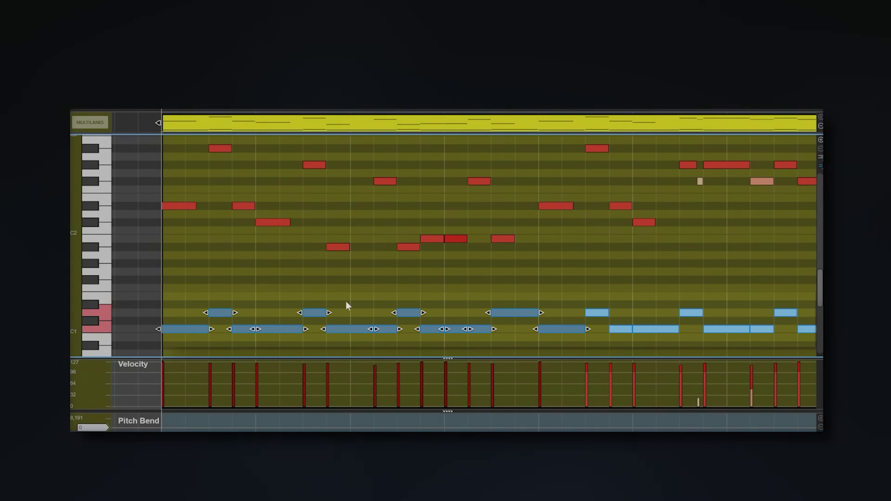
Step: Examine the clip's opening phrase by highlighting its first six upper notes together with the low notes beneath them
scroll(333, 295, "right", 2)
left_click_drag(134, 133, 332, 339)
scroll(285, 266, "left", 1)
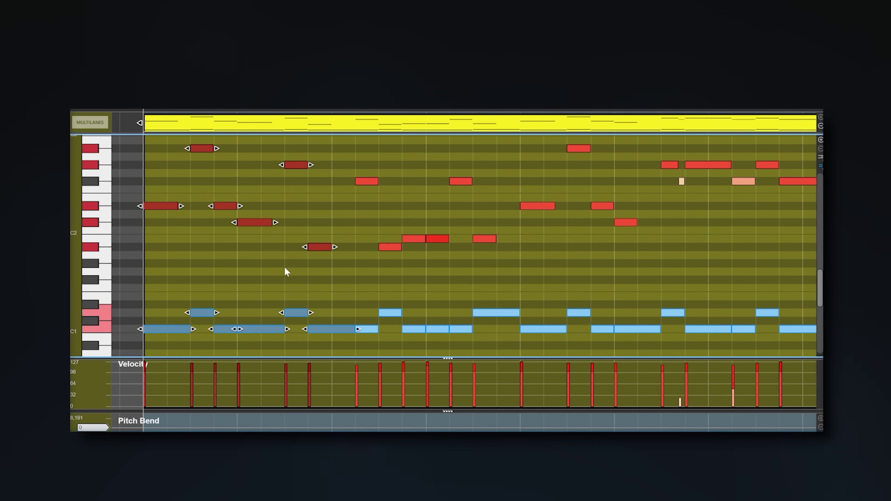
left_click(250, 265)
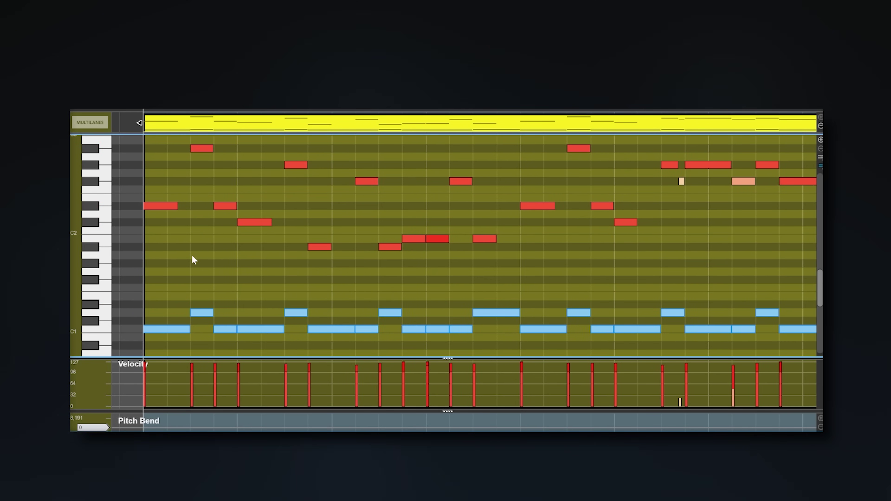
left_click(164, 206)
left_click(203, 150)
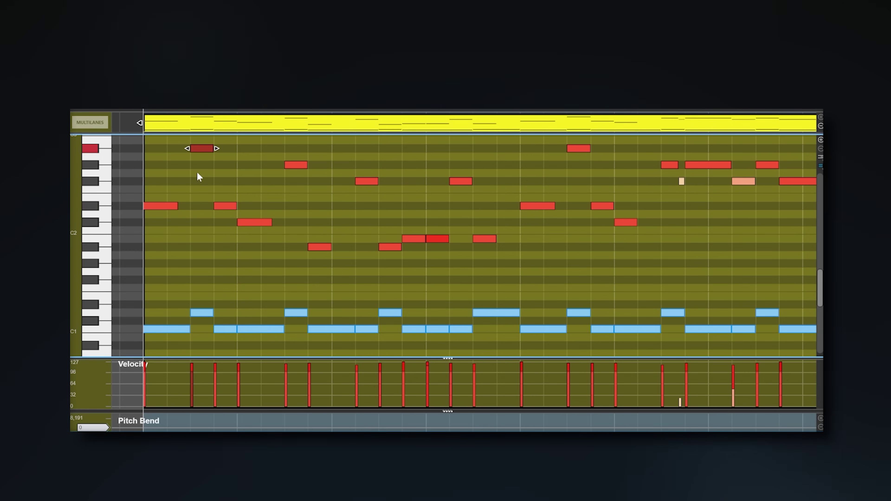
left_click_drag(215, 227, 206, 218)
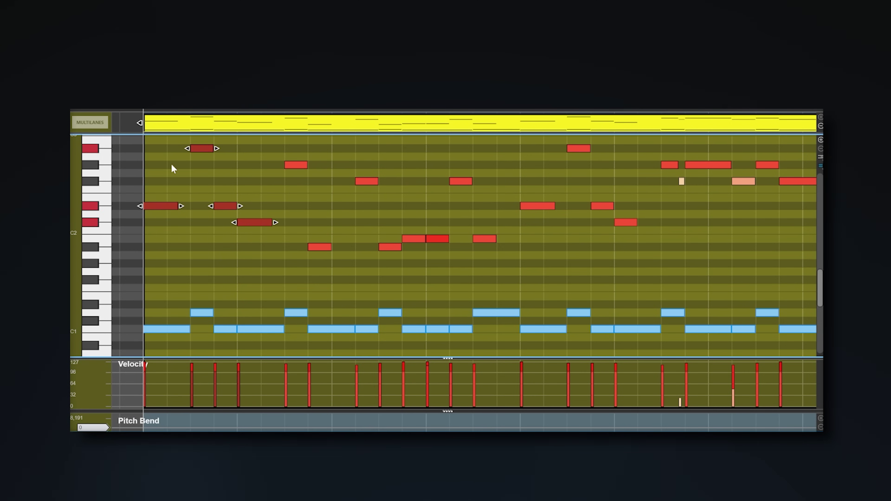
left_click_drag(159, 144, 331, 340)
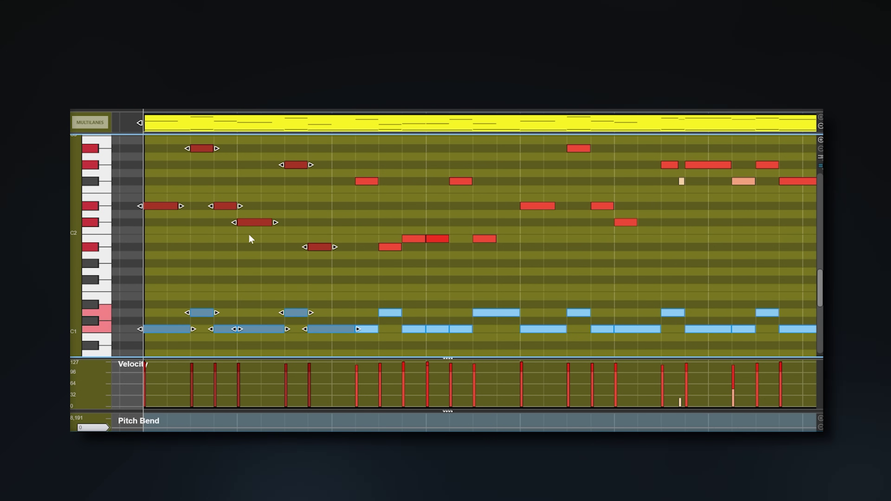
left_click(187, 240)
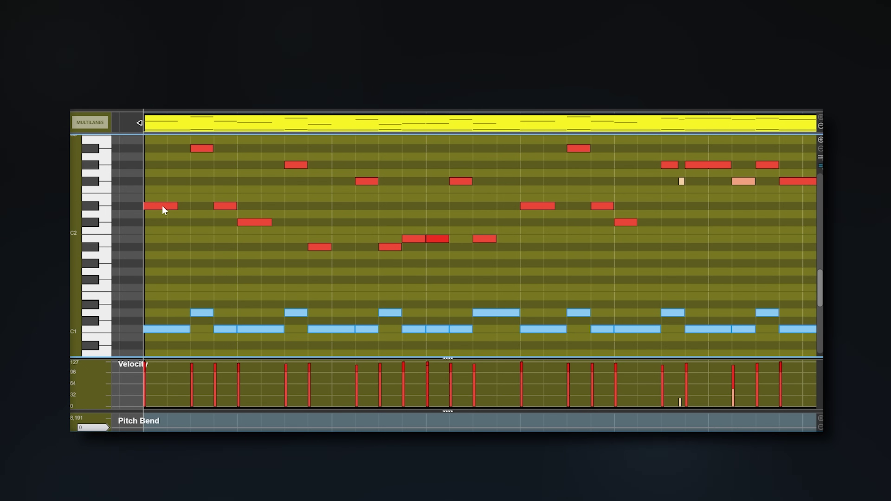
Step: Compare each of the first four upper notes with the low notes beneath them
left_click_drag(163, 165, 198, 345)
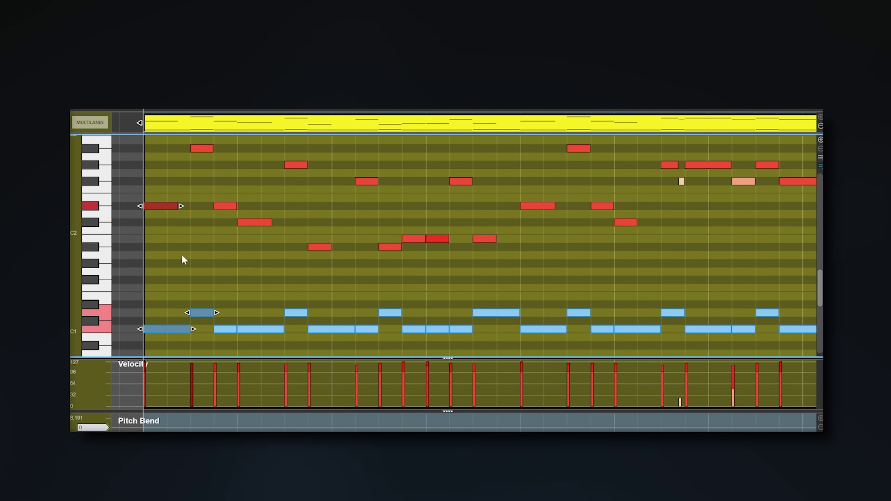
left_click(160, 205)
left_click(205, 148)
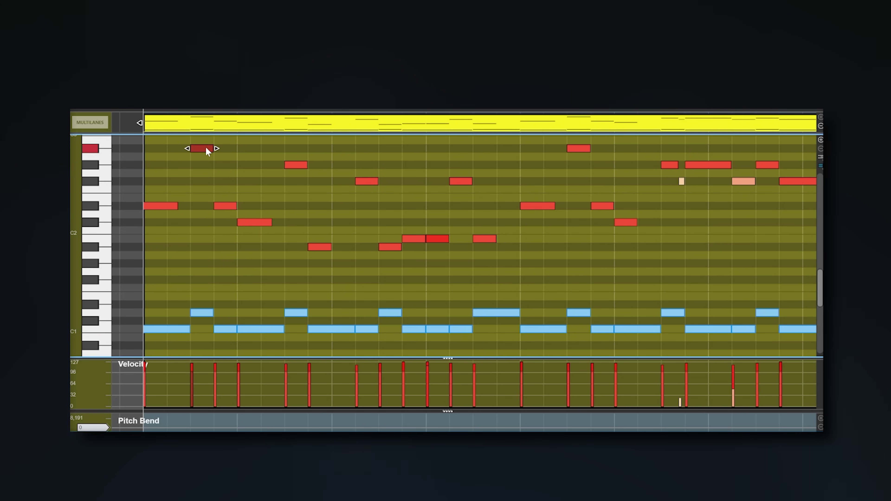
left_click_drag(159, 145, 170, 177)
left_click_drag(213, 235, 213, 234)
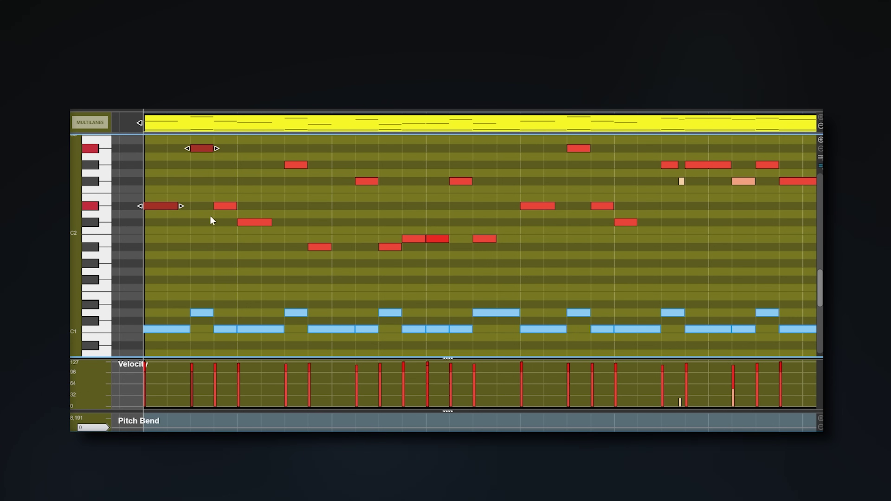
left_click_drag(225, 307, 258, 334)
left_click(226, 209)
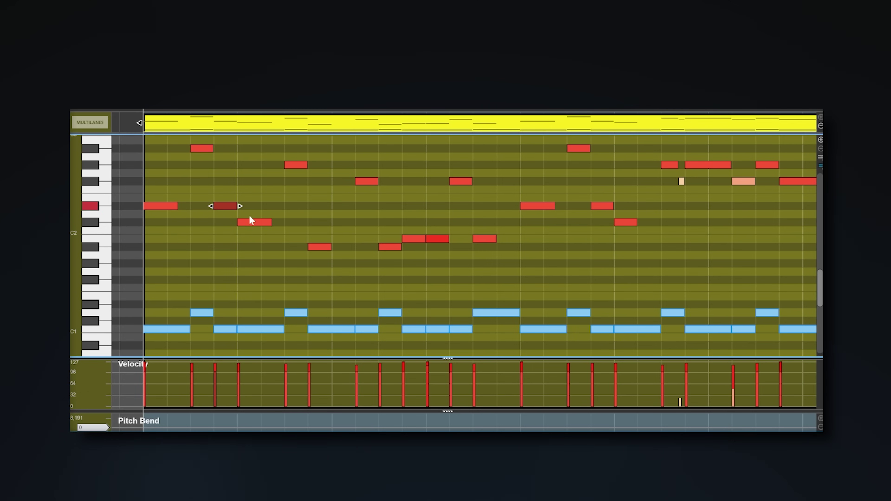
left_click(256, 225)
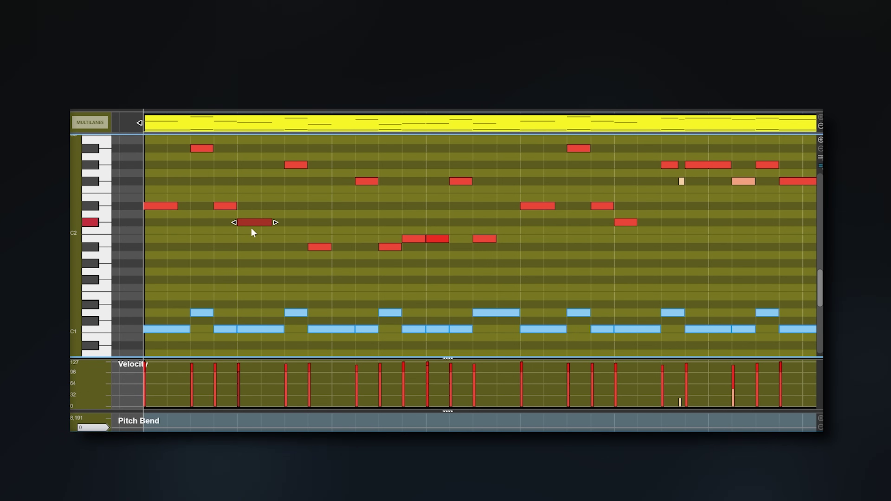
Step: Compare the fifth upper note with its matching low note and bring the rest of the clip into view
scroll(271, 226, "right", 2)
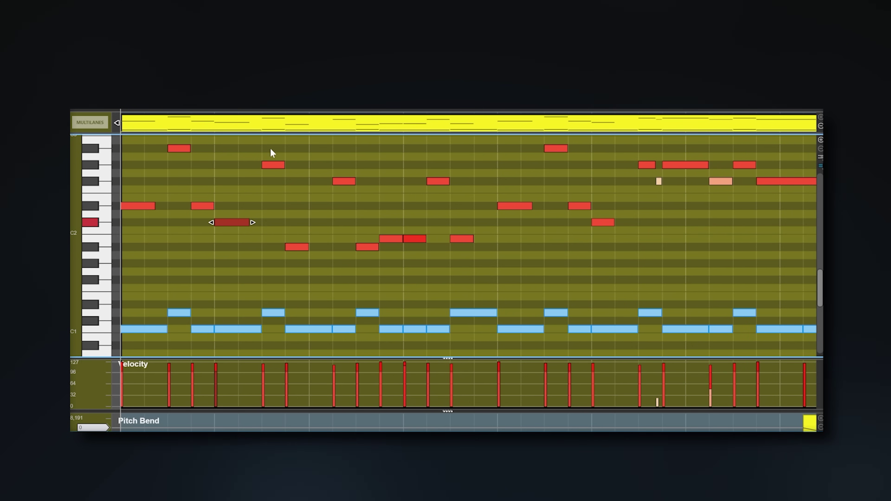
left_click_drag(272, 151, 271, 317)
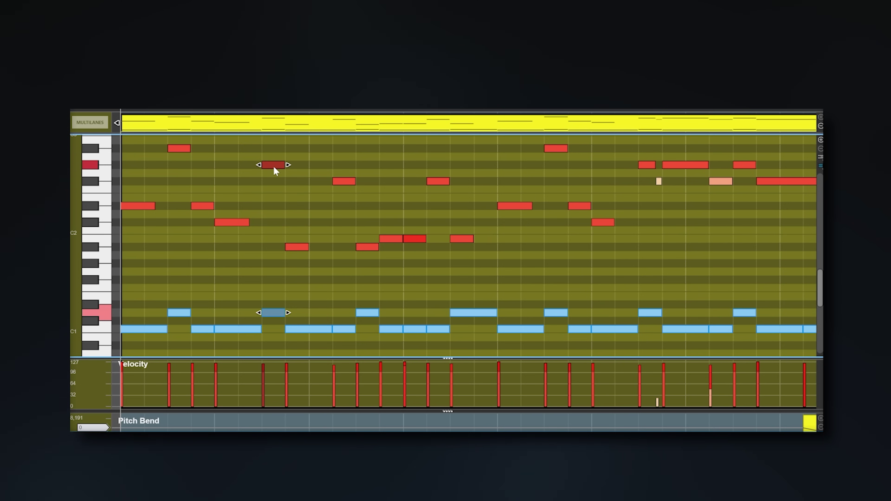
left_click(274, 168)
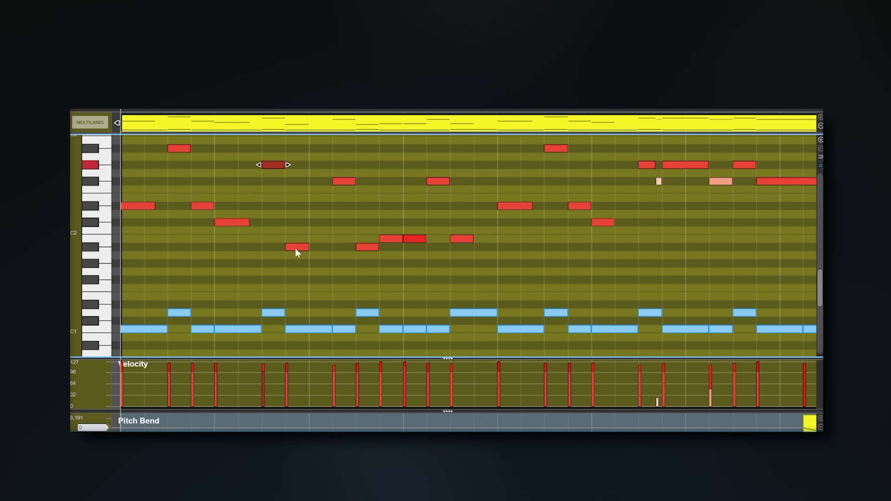
scroll(303, 191, "right", 2)
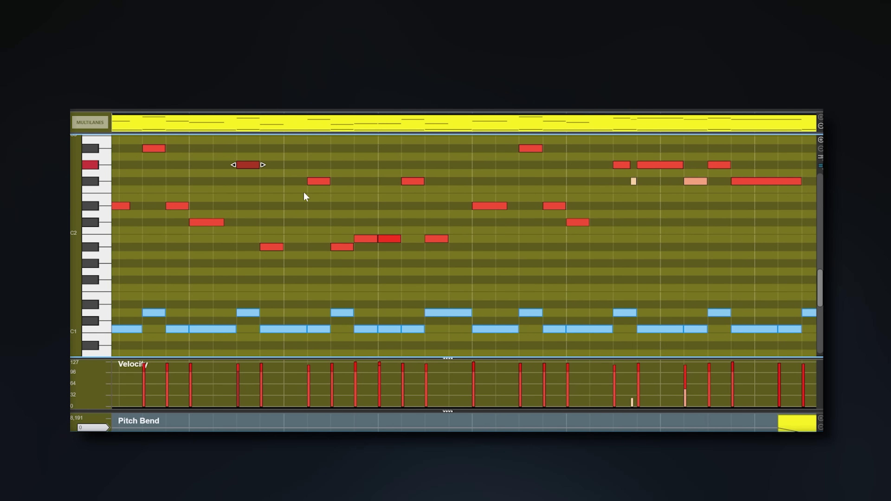
left_click(288, 223)
scroll(290, 222, "right", 3)
scroll(289, 222, "right", 1)
scroll(290, 223, "down", 1)
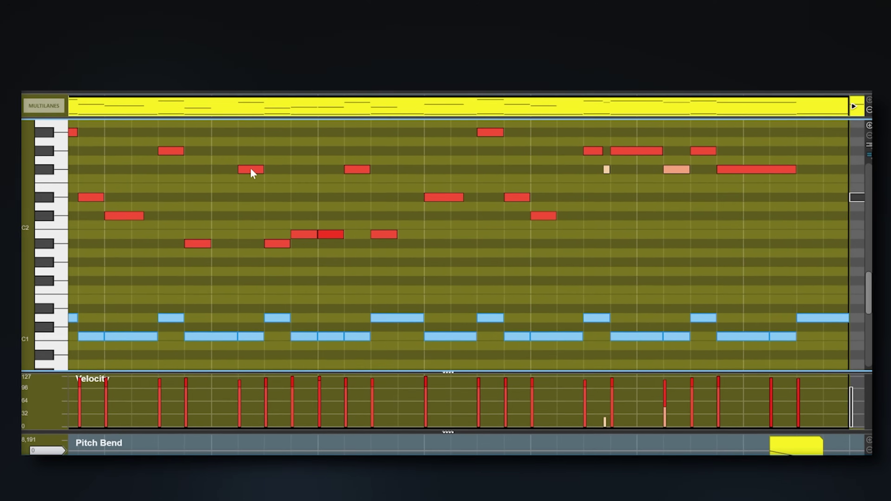
Step: Examine the seventh to twelfth upper notes against the low notes they line up with
left_click(273, 176)
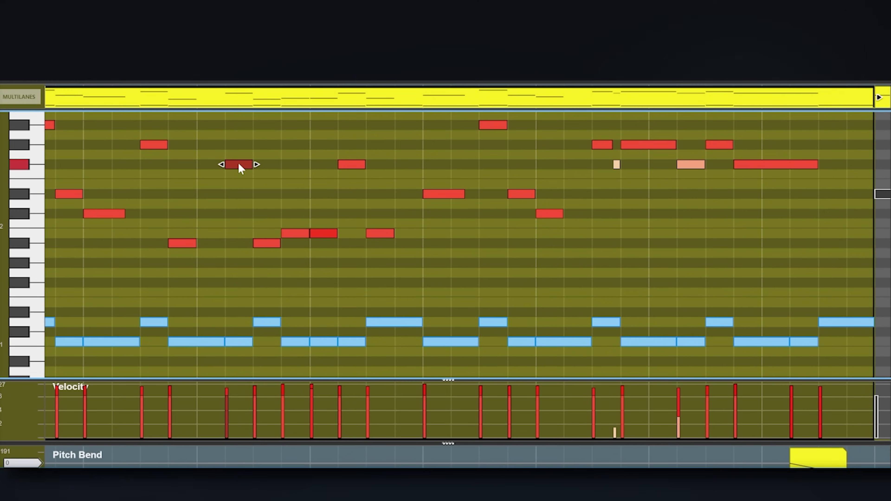
left_click(268, 243)
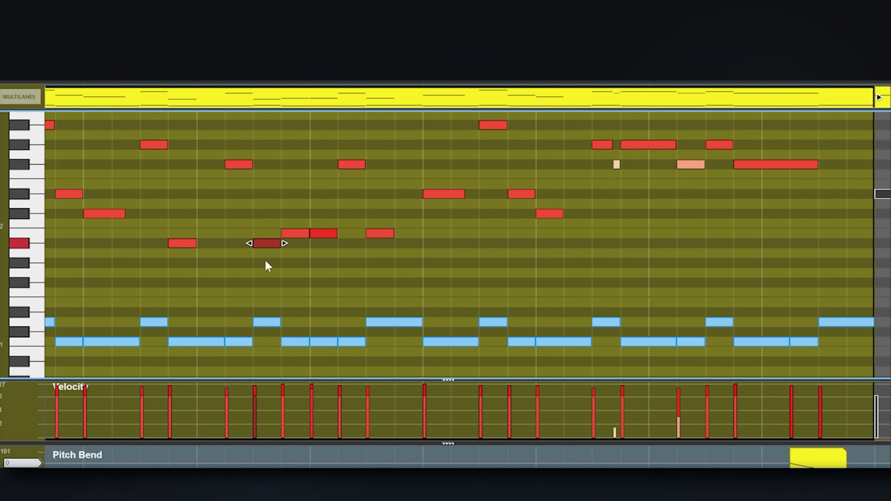
left_click_drag(260, 287, 261, 325)
left_click(296, 233)
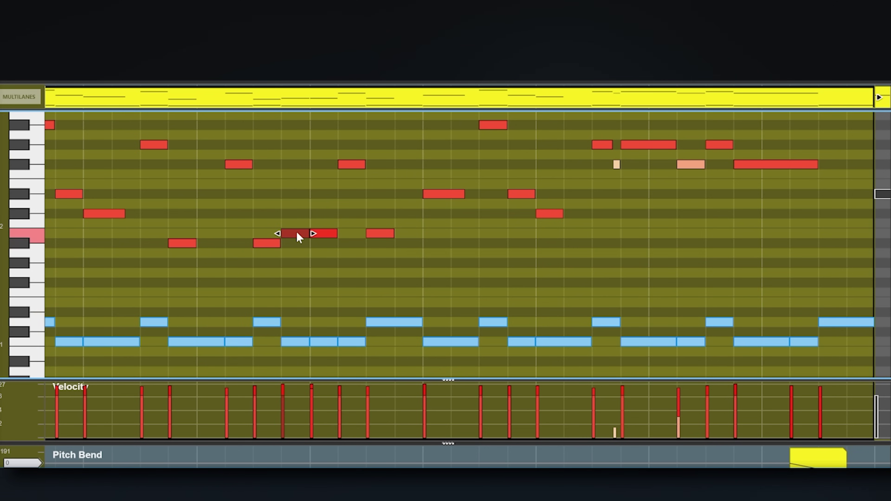
scroll(377, 215, "right", 2)
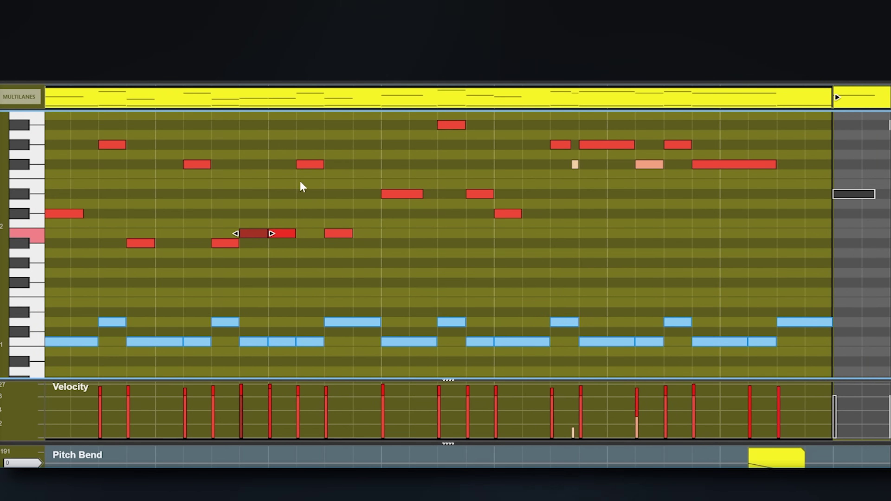
left_click(283, 168)
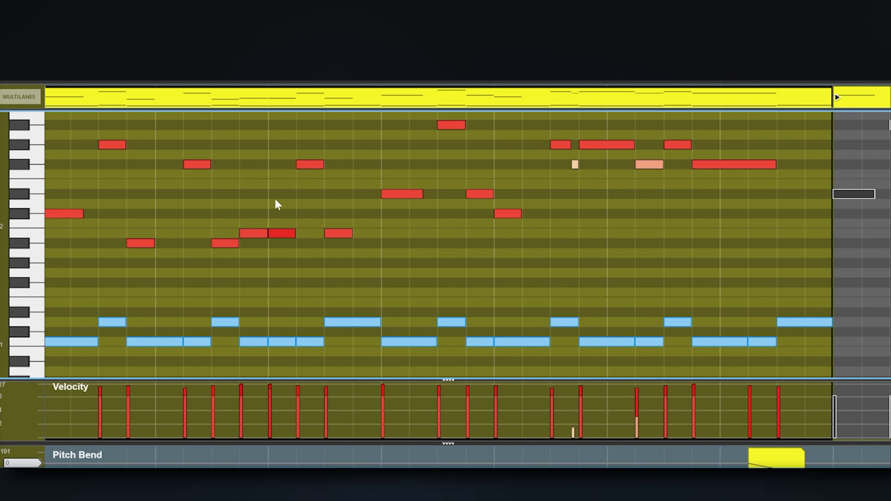
left_click_drag(301, 277, 350, 356)
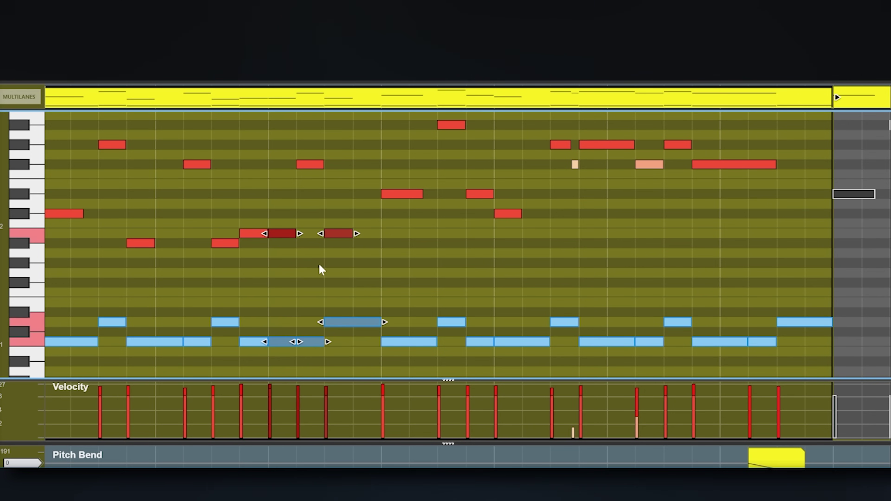
left_click(323, 269)
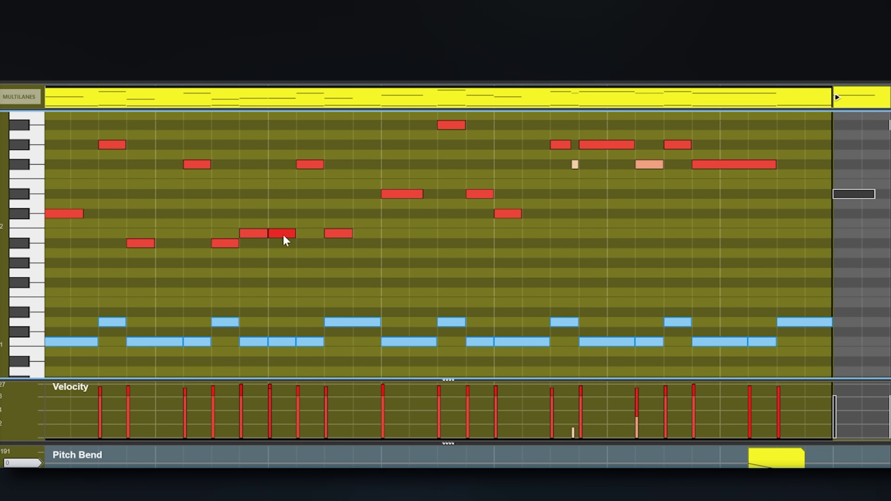
left_click(309, 168)
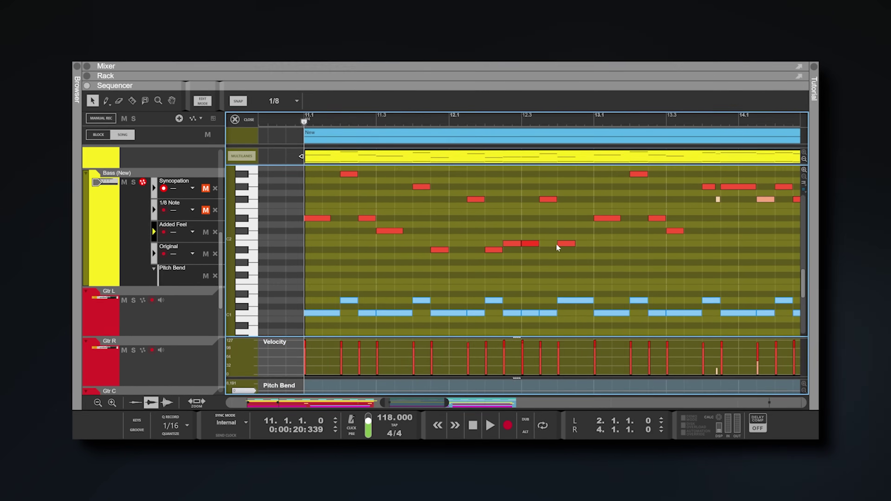
Step: Delete the upper melody notes from bar 11 into bar 14 and select the low notes up to 13.3
left_click_drag(314, 170, 765, 271)
key("Delete")
left_click_drag(310, 291, 665, 339)
left_click(544, 310)
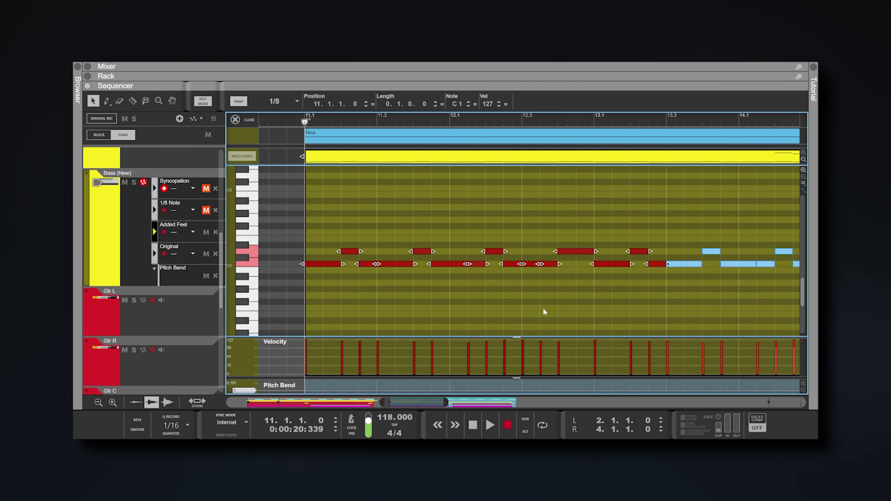
Step: Raise the first four notes of the low pattern to B1, E2, B1 and G#1, and move the fifth note up
scroll(427, 259, "up", 3)
left_click_drag(321, 302, 327, 230)
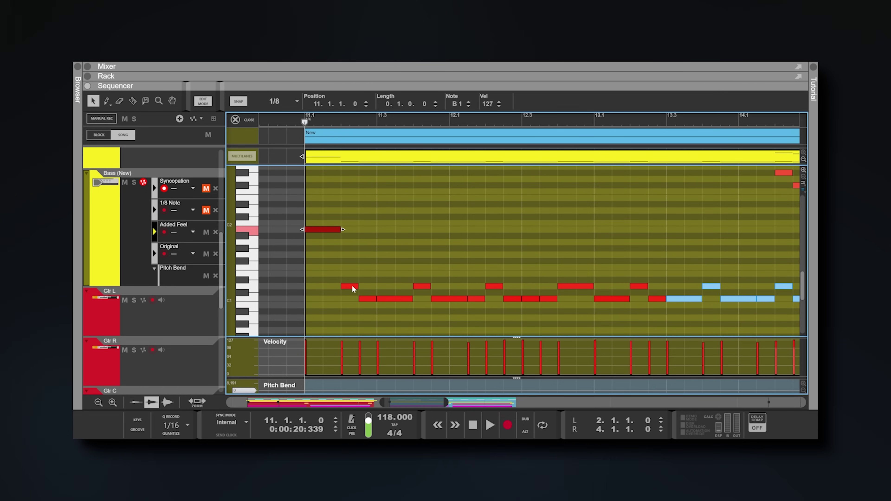
left_click_drag(353, 289, 349, 199)
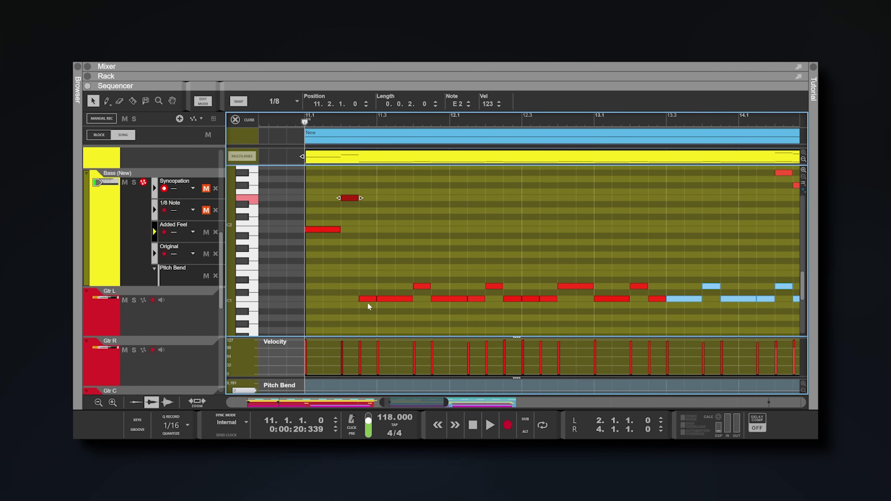
left_click_drag(368, 298, 366, 234)
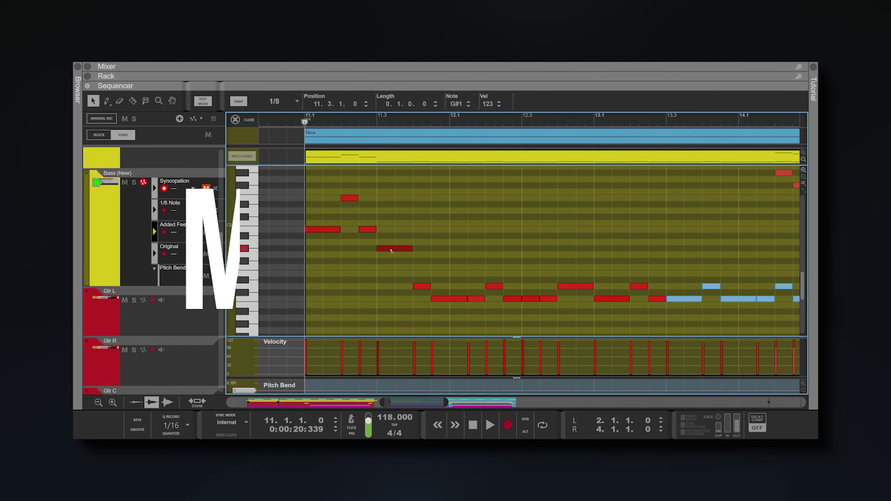
key("Down")
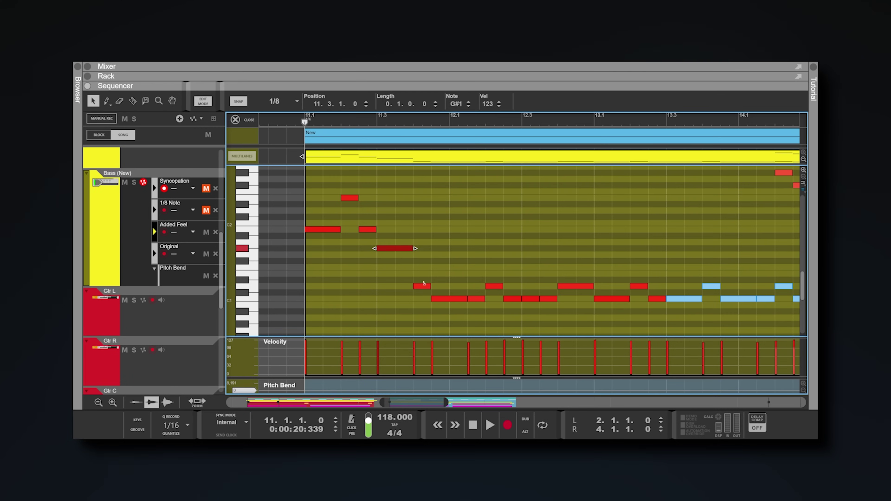
left_click_drag(424, 284, 421, 216)
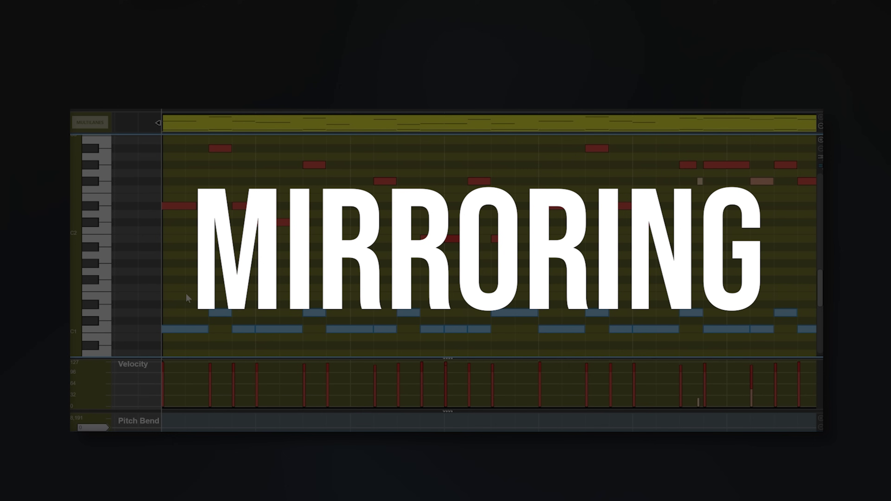
left_click_drag(572, 333, 573, 333)
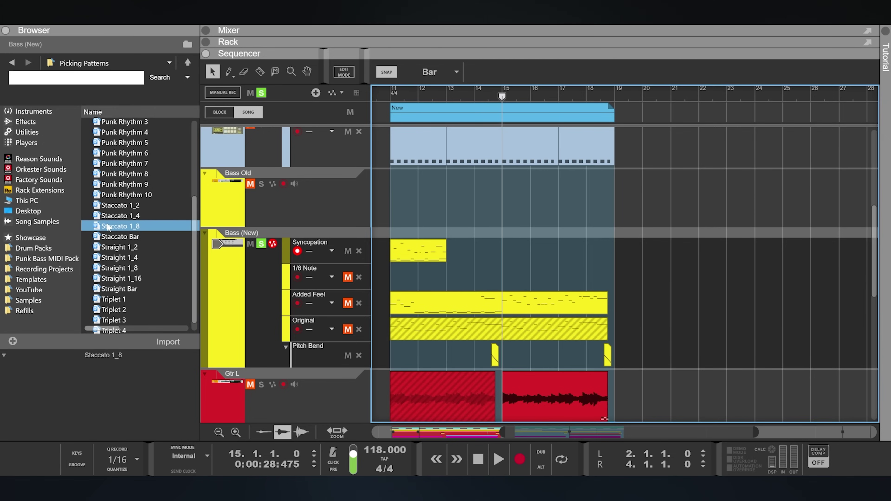
Step: Add the Staccato 1_8 pattern at bar 15 and the Straight 1_8 pattern at bar 16 of the Syncopation lane
left_click_drag(119, 226, 501, 249)
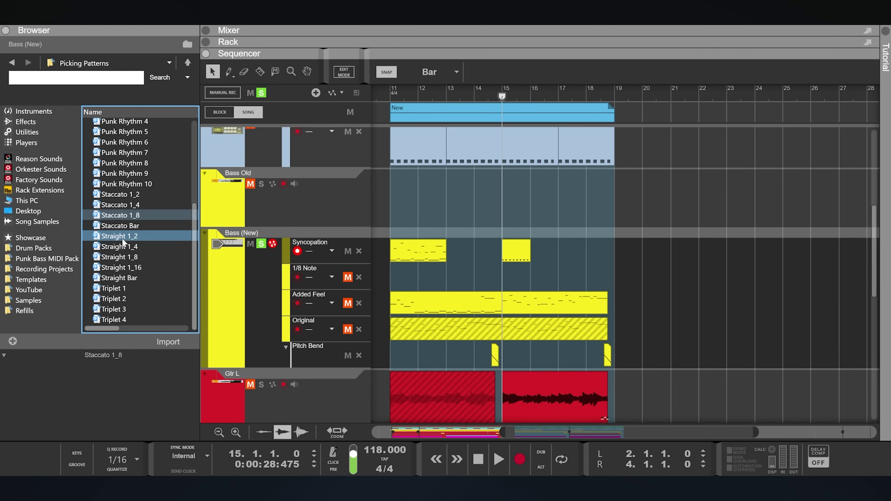
left_click_drag(122, 258, 531, 250)
key("space")
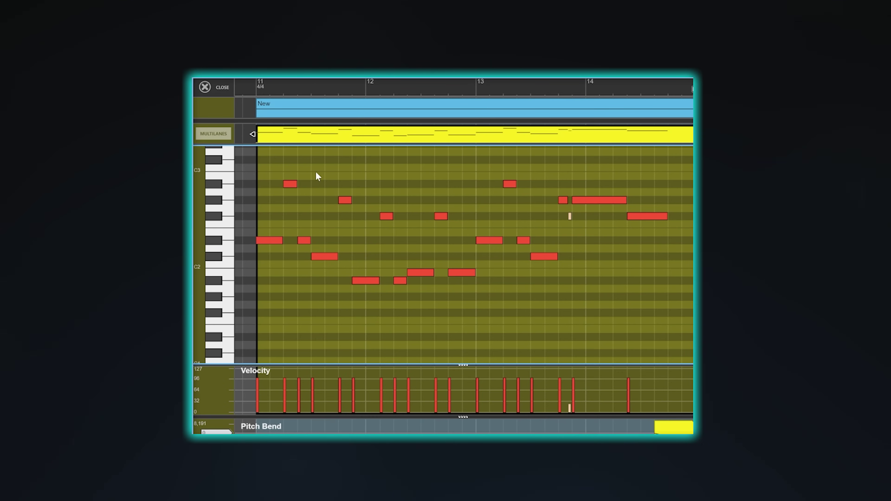
Step: Play the bass melody from bar 11
left_click(254, 89)
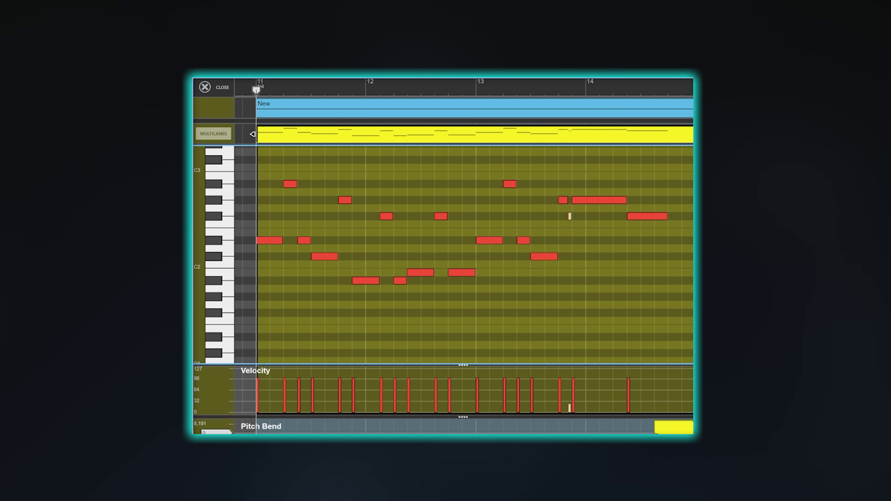
key("space")
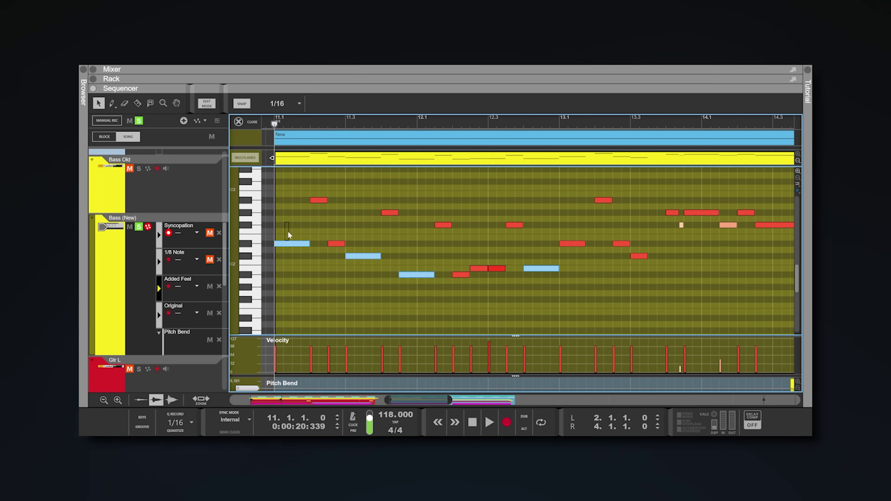
Step: Shorten the highlighted D#2 note at 11.1 and the highlighted note at 11.3 to a length of 0.0.3.0 each
left_click(302, 244)
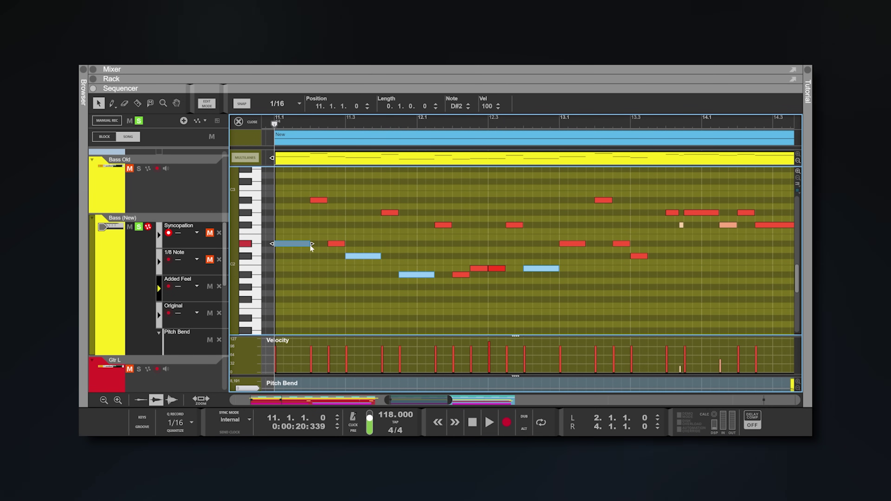
left_click(363, 256)
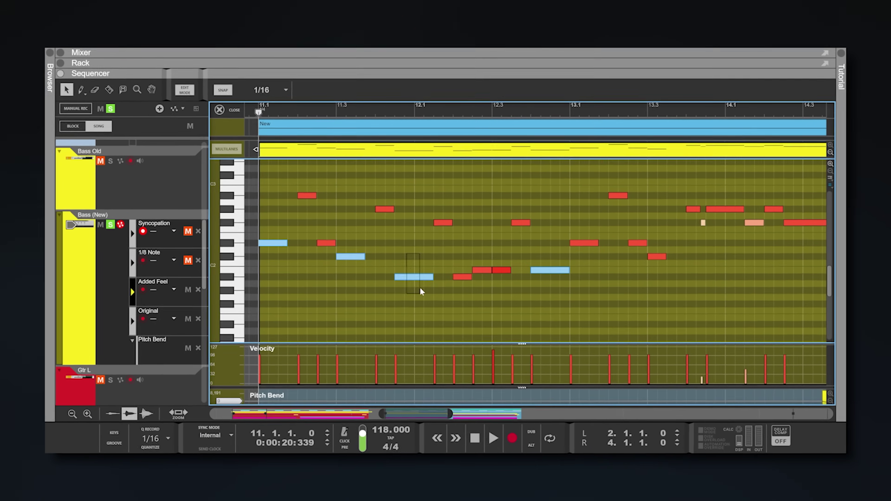
left_click(421, 274)
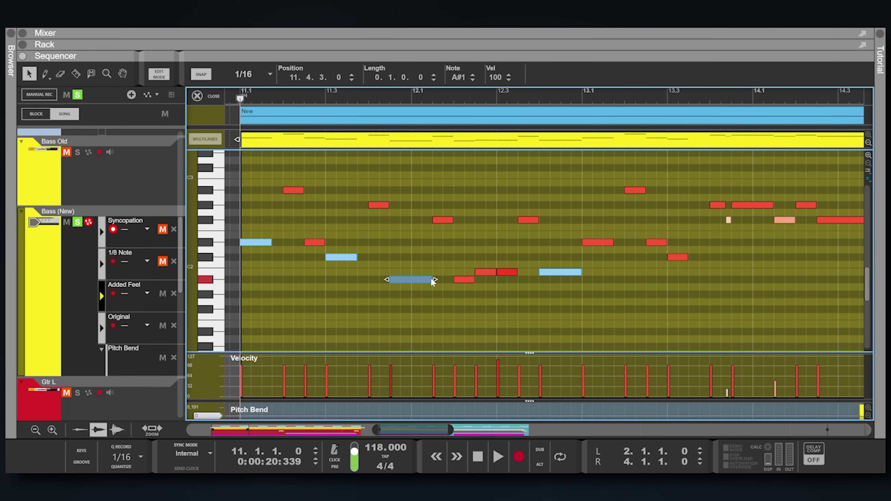
left_click(355, 257)
left_click(267, 245)
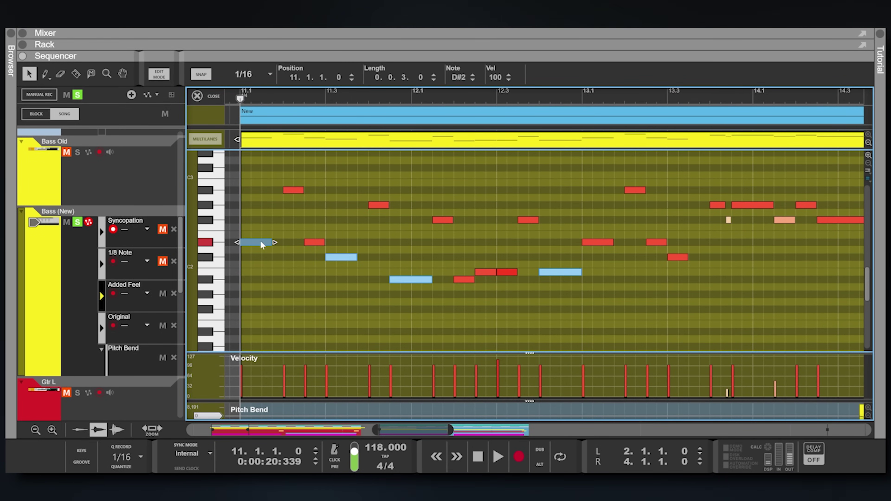
left_click(374, 251)
Step: Shorten the highlighted A#1 note at 11.4.3 to a length of 0.0.2.0 and set the snap value to 1/8
left_click(407, 279)
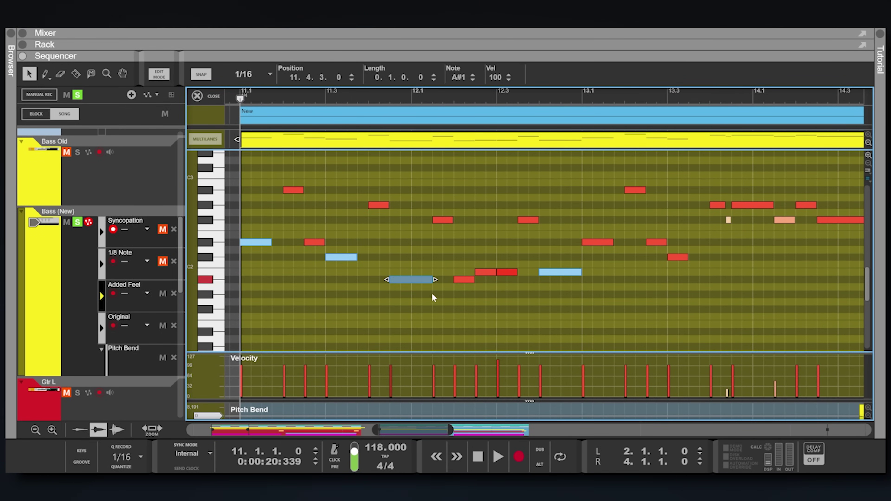
left_click_drag(431, 279, 421, 280)
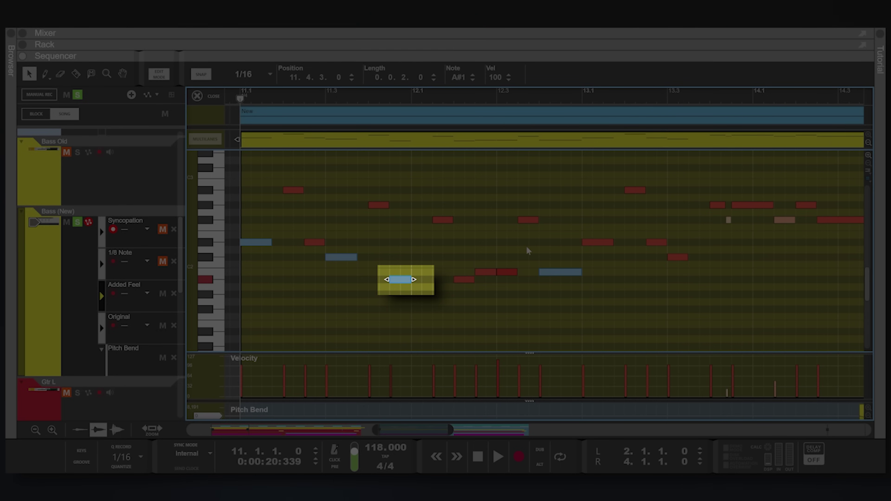
left_click(546, 259)
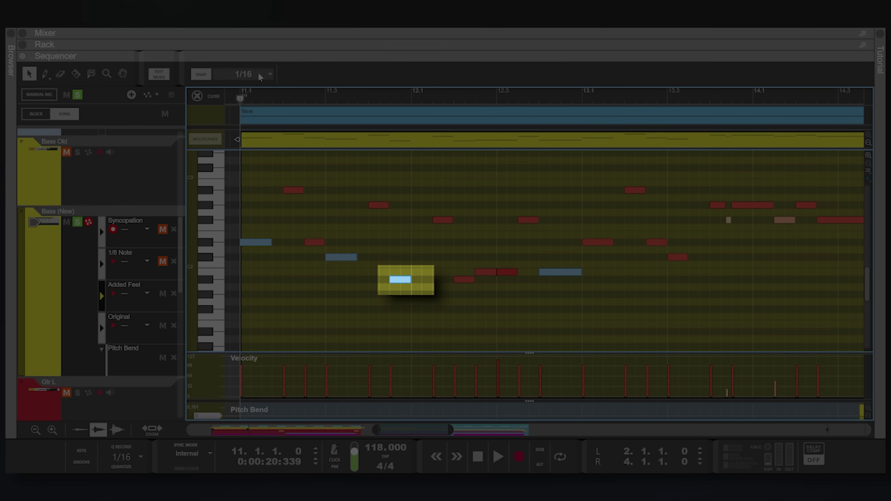
left_click(246, 74)
left_click(239, 126)
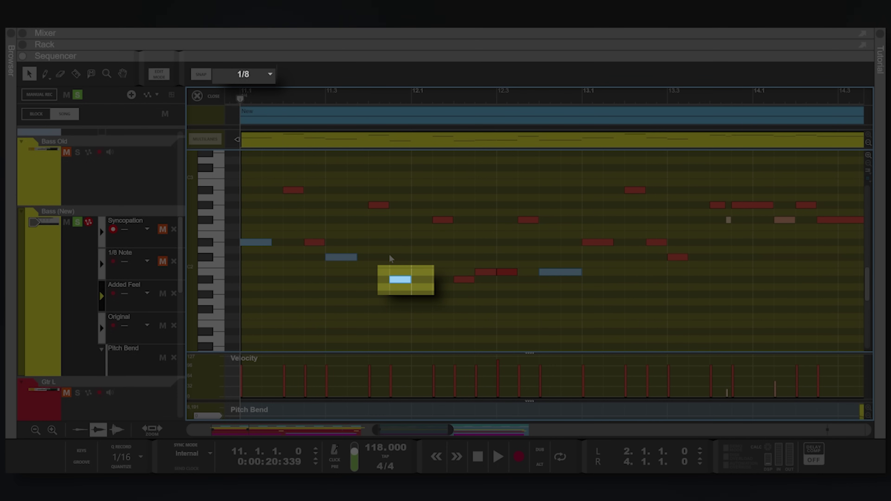
left_click_drag(389, 258, 414, 290)
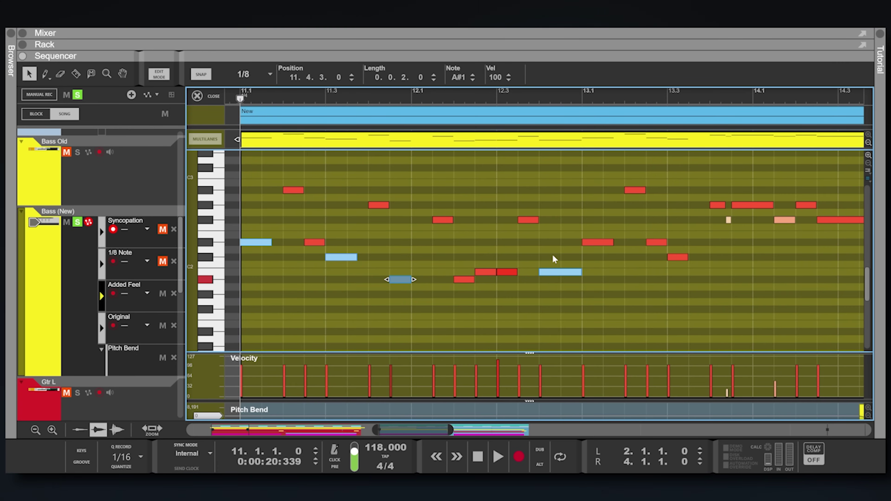
Step: Shorten the highlighted B1 note at 12.4.1 to a length of 0.0.2.0 and select the D#2 note at 13.1
left_click(560, 272)
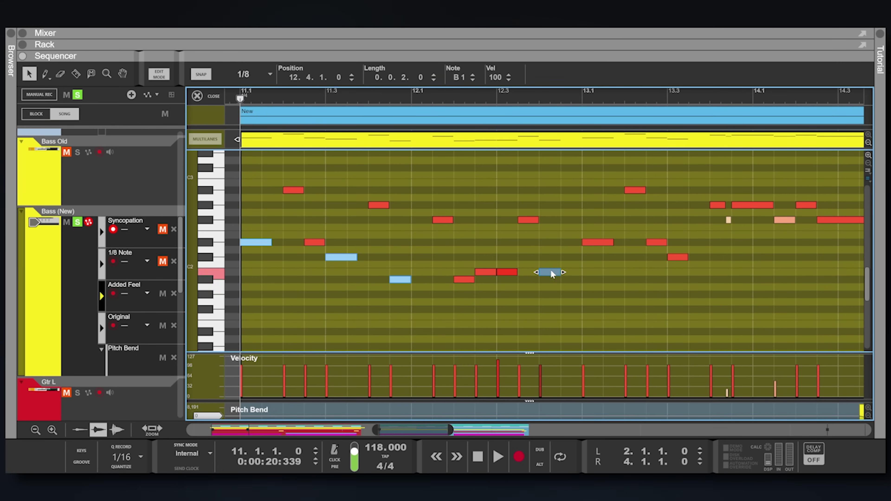
left_click(596, 242)
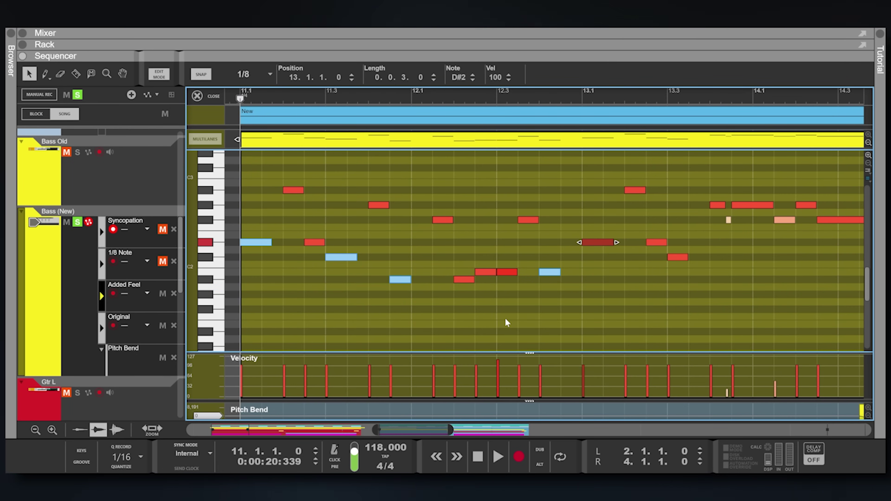
Step: Select the four highlighted notes at 11.1, 11.3, 11.4.3 and 12.4.1 together
left_click(267, 245)
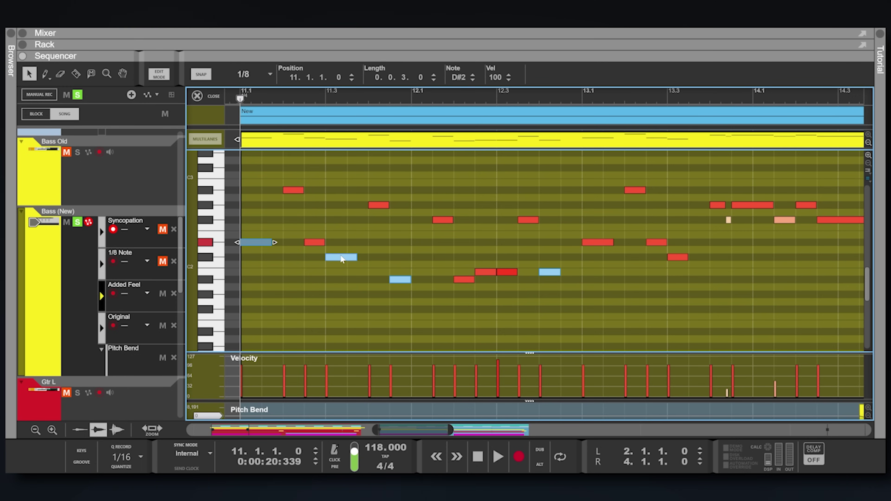
left_click(341, 258, "shift")
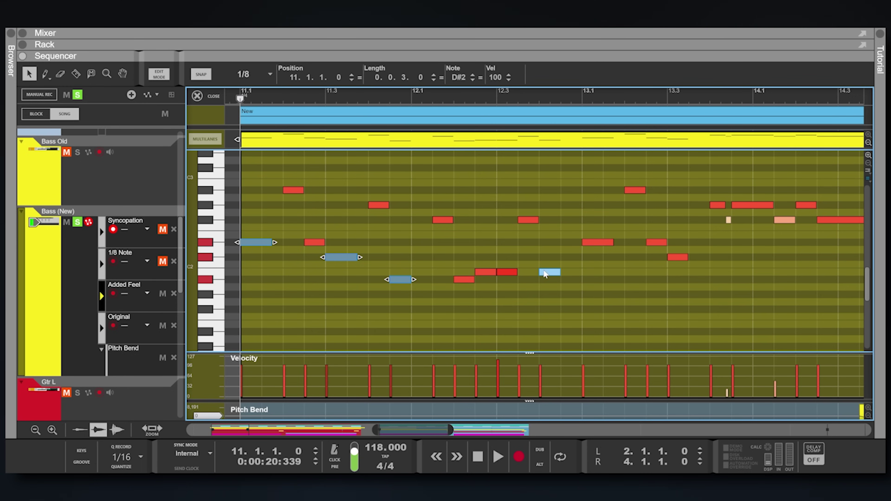
left_click(545, 274, "shift")
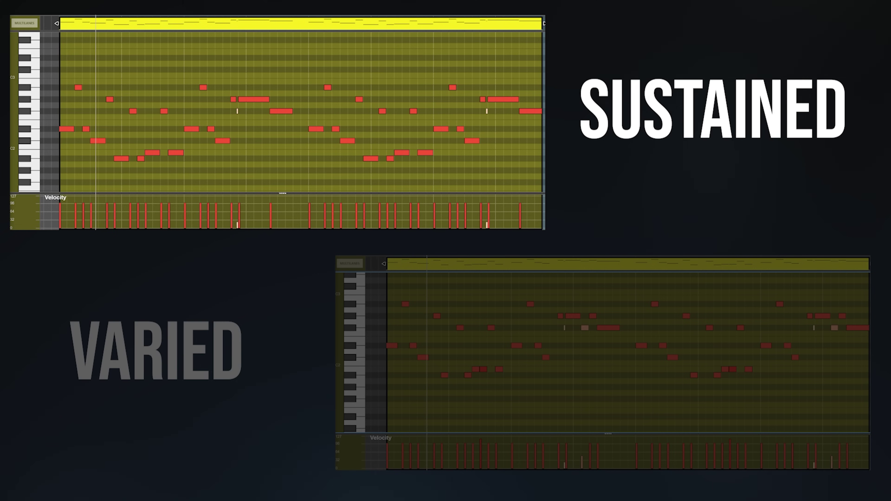